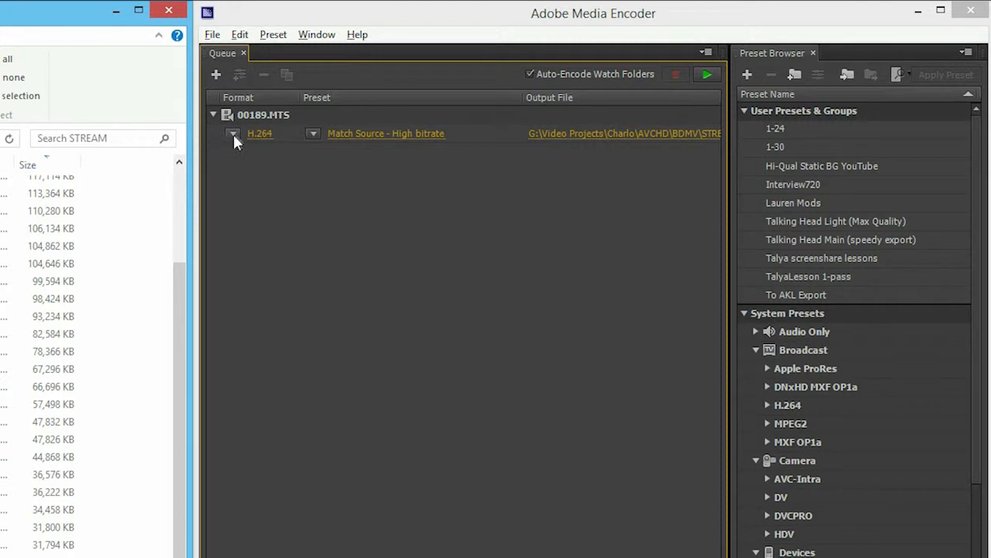
Step: Keep the H.264 format for 00189.MTS and assign it the YouTube HD 720p 29.97 preset
click(232, 135)
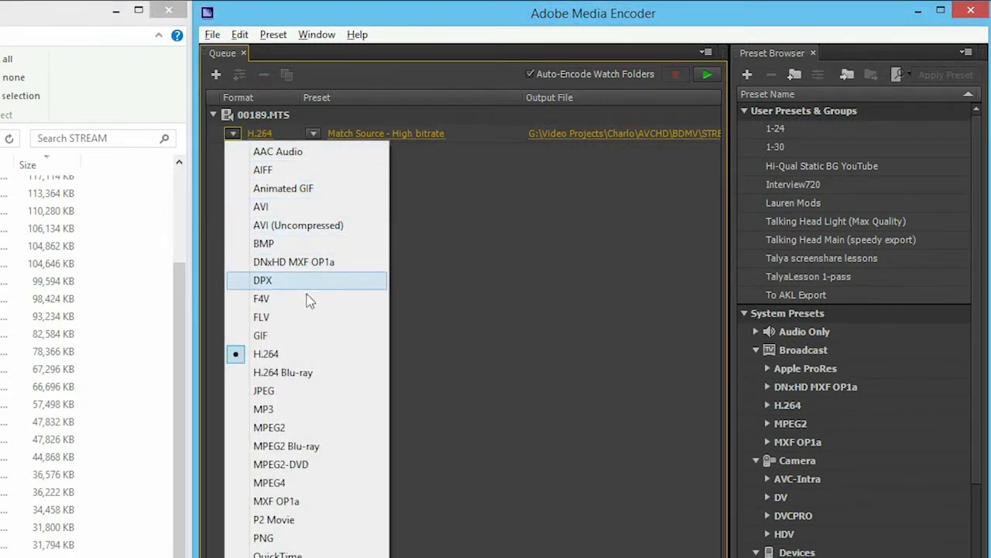
click(297, 361)
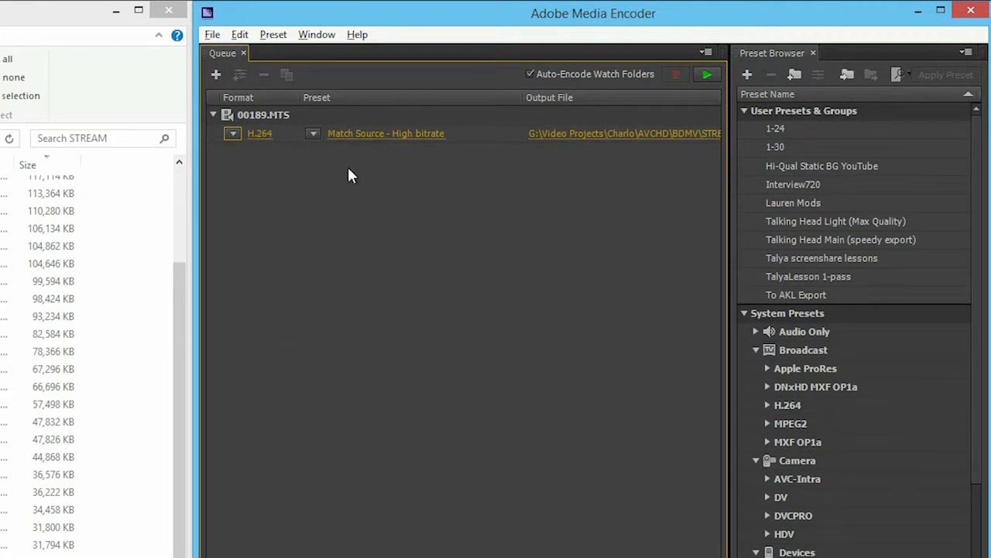
click(312, 133)
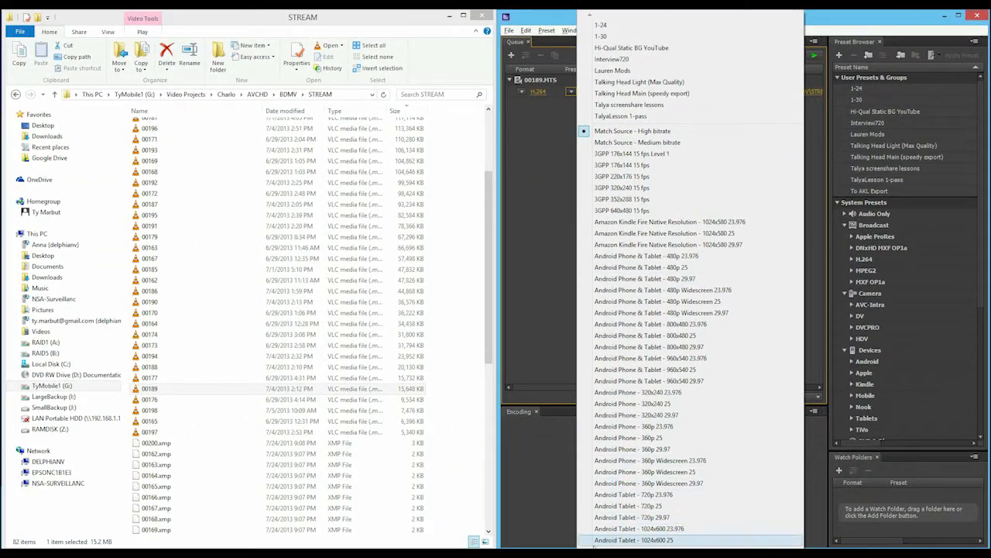
scroll(595, 542, down, 14)
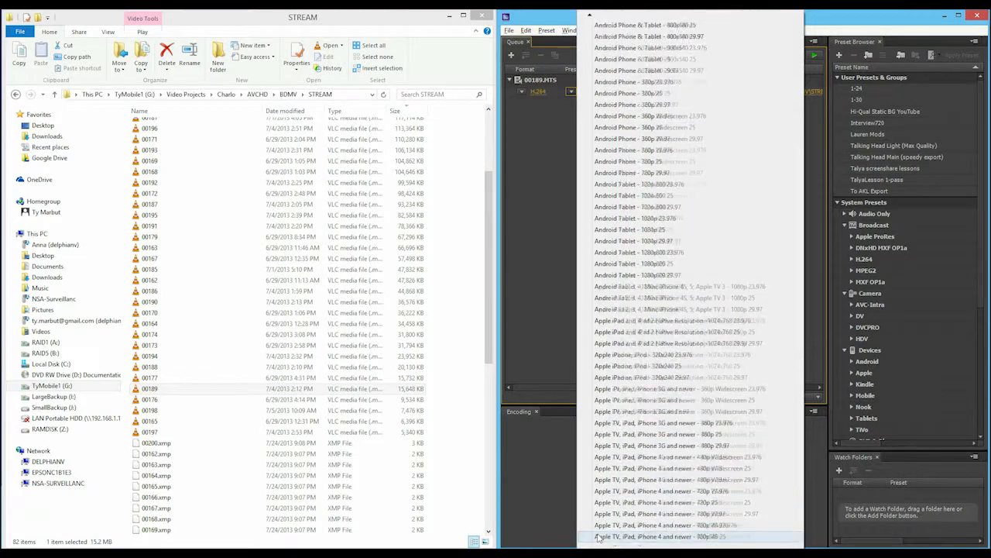
scroll(599, 536, down, 14)
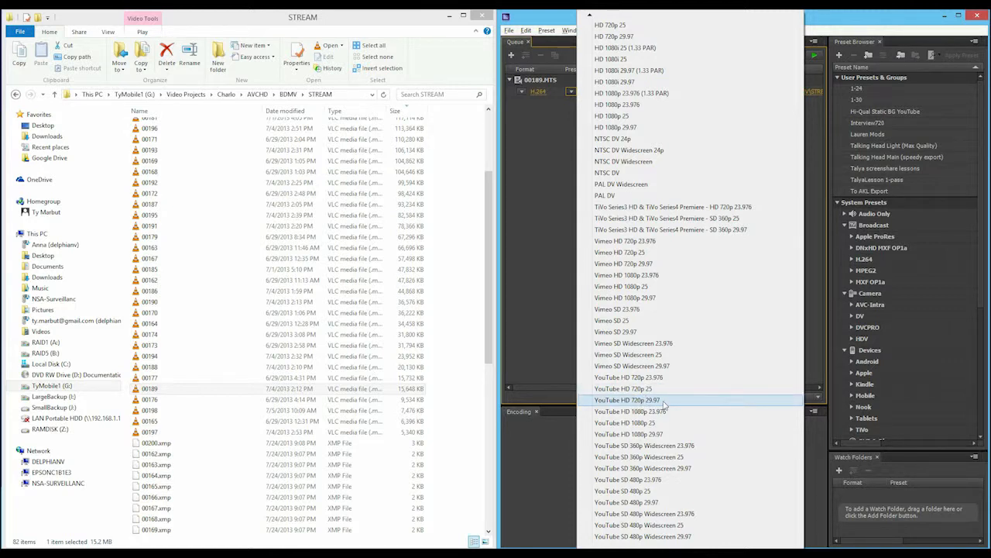
click(641, 405)
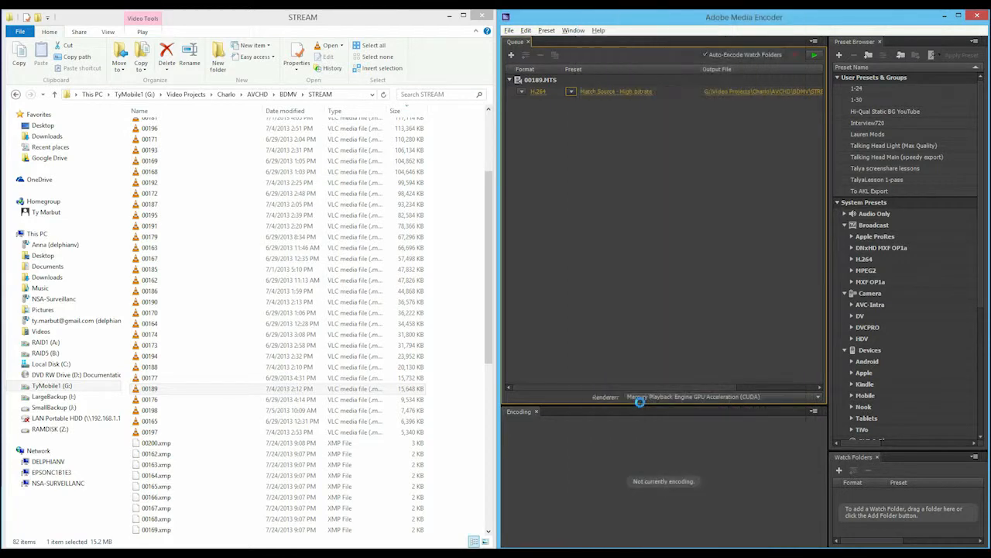
Step: Set the target bitrate to 2 Mbps in the clip's export settings and accept them
click(613, 92)
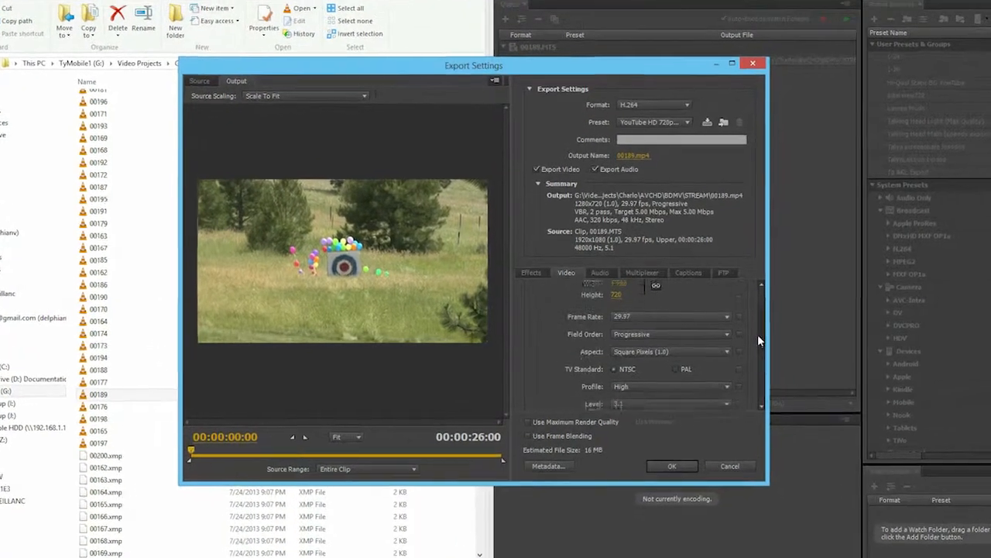
scroll(739, 325, down, 4)
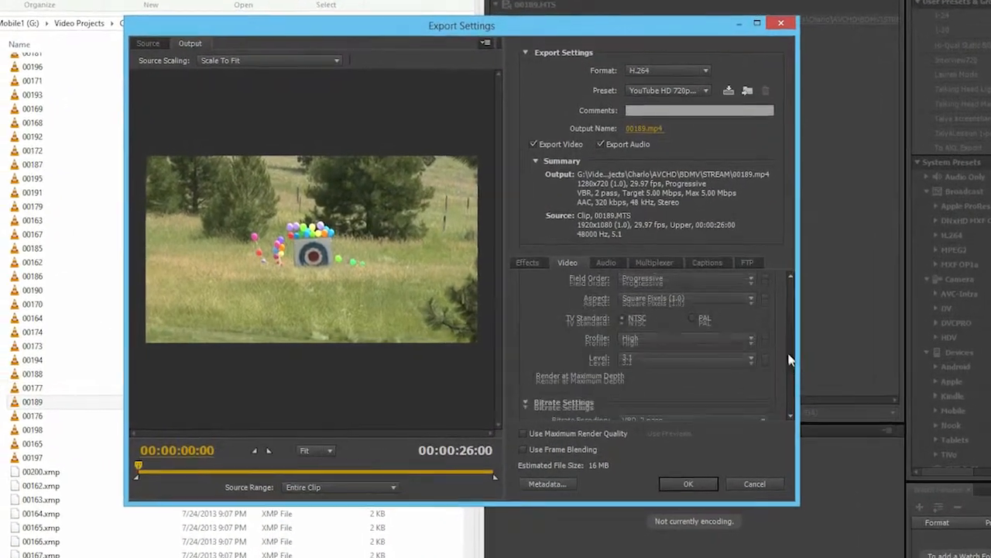
scroll(788, 359, down, 3)
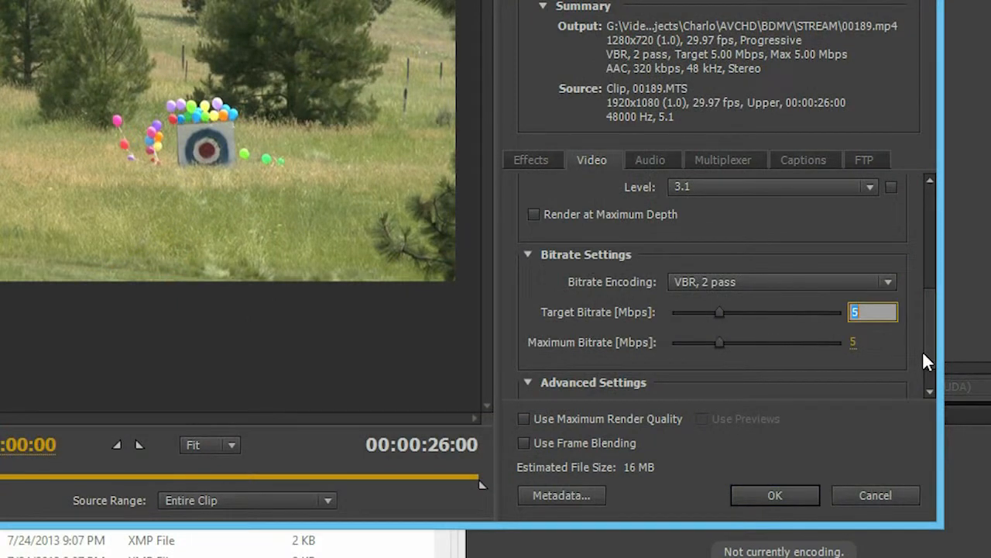
text(2)
key(Return)
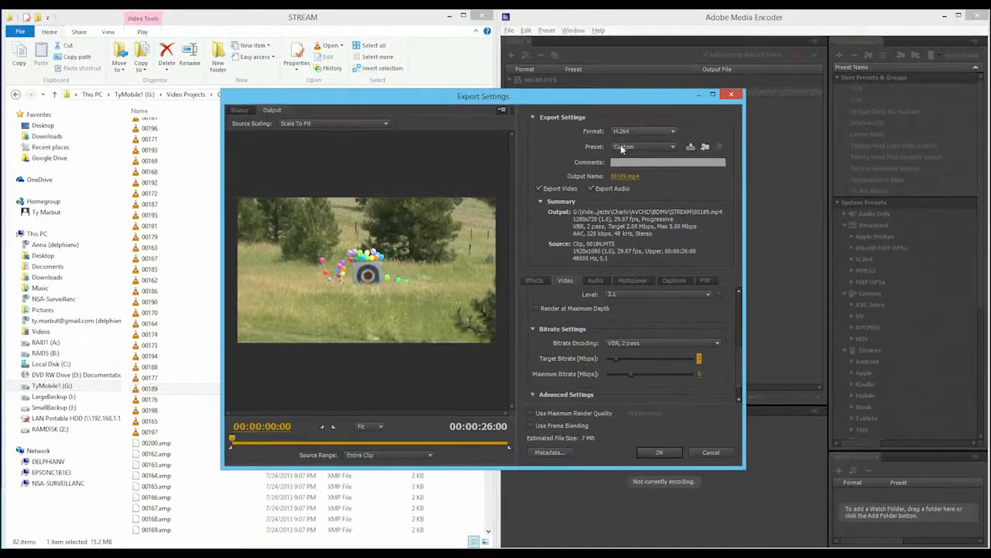
click(653, 457)
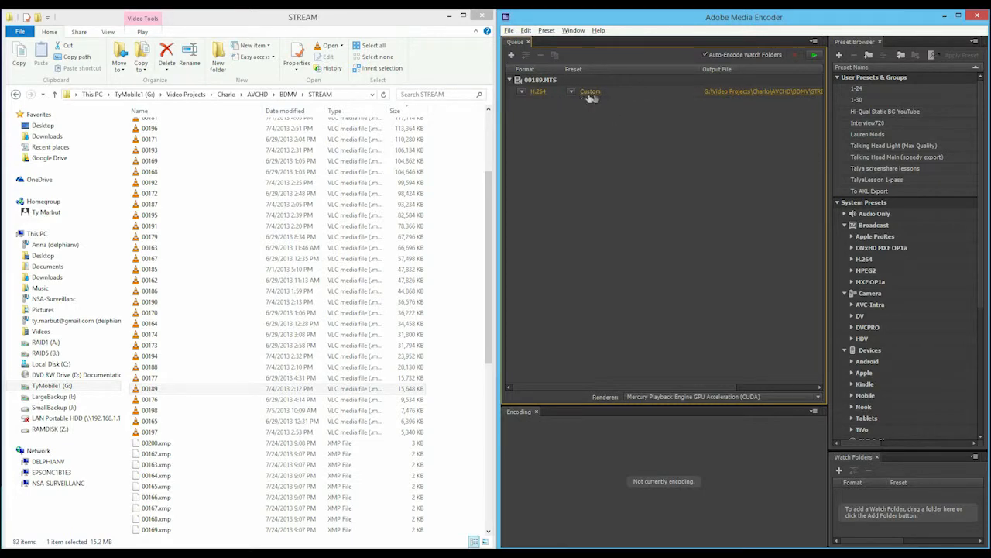
Step: Save the output as "transcode output" in the Charlo folder and start encoding the queue
click(780, 90)
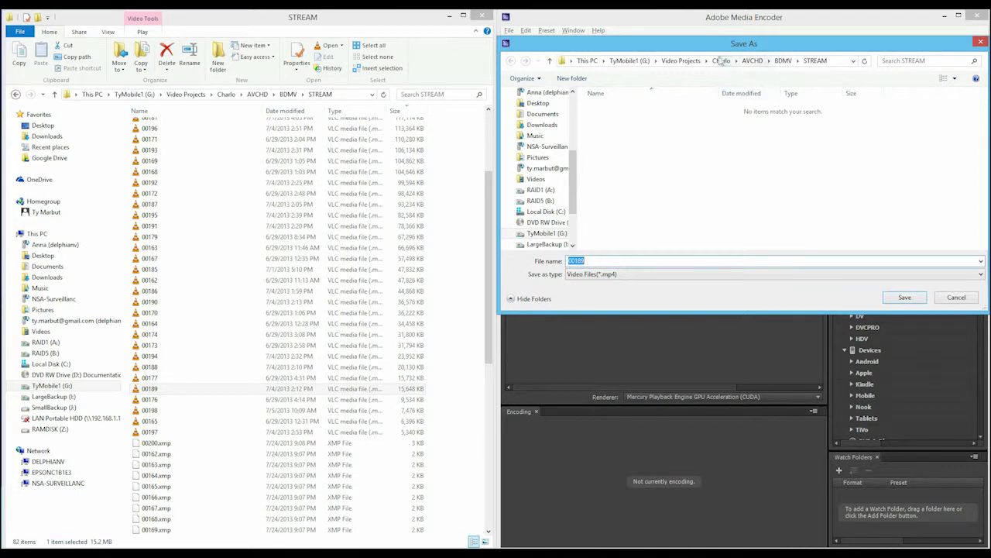
click(721, 62)
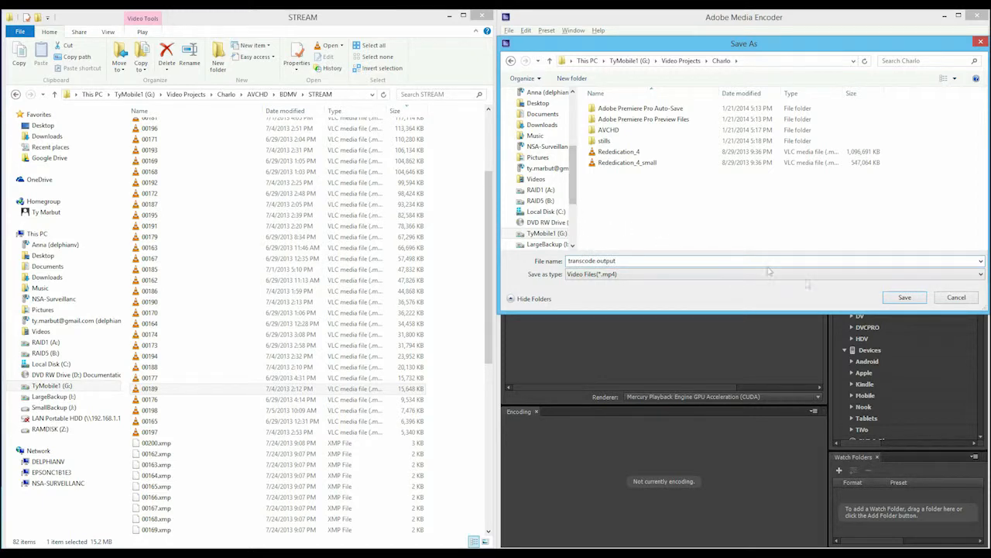
click(905, 297)
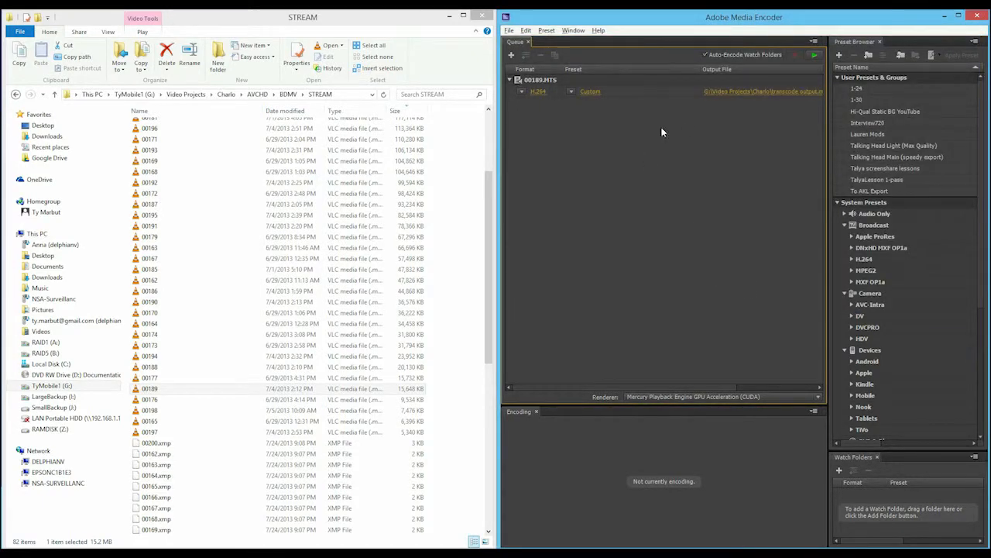
click(812, 58)
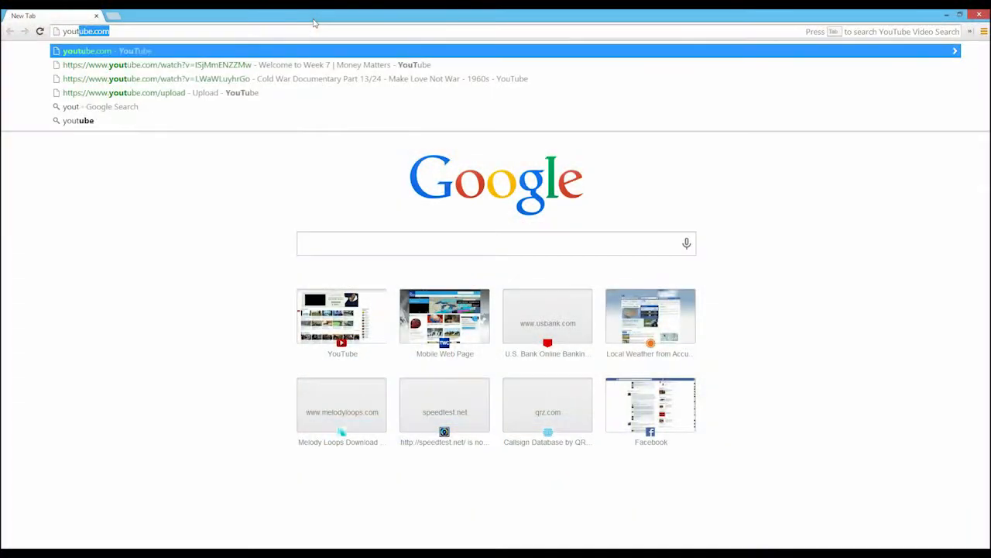
Step: Switch to the web browser, go to YouTube and upload the transcode output video
text(tube)
key(Return)
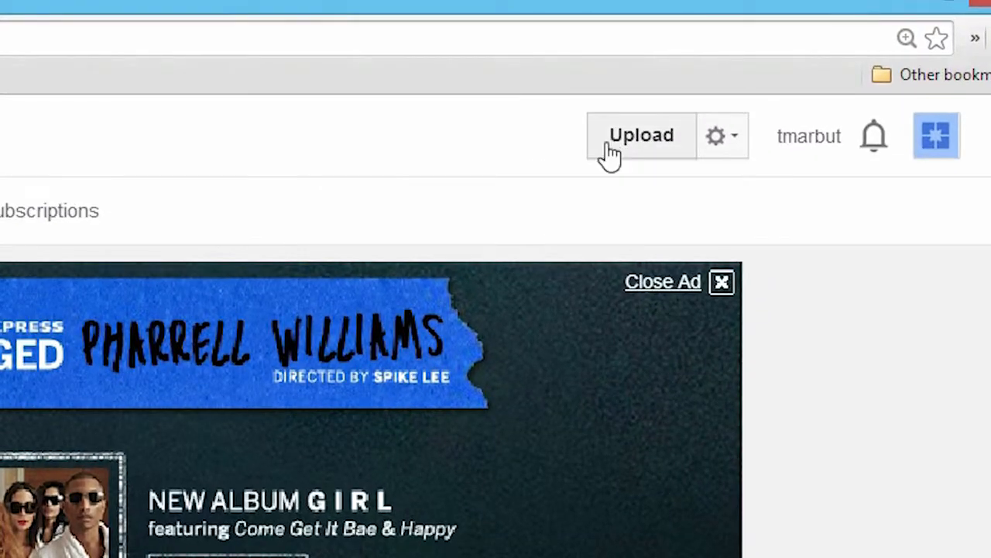
click(609, 147)
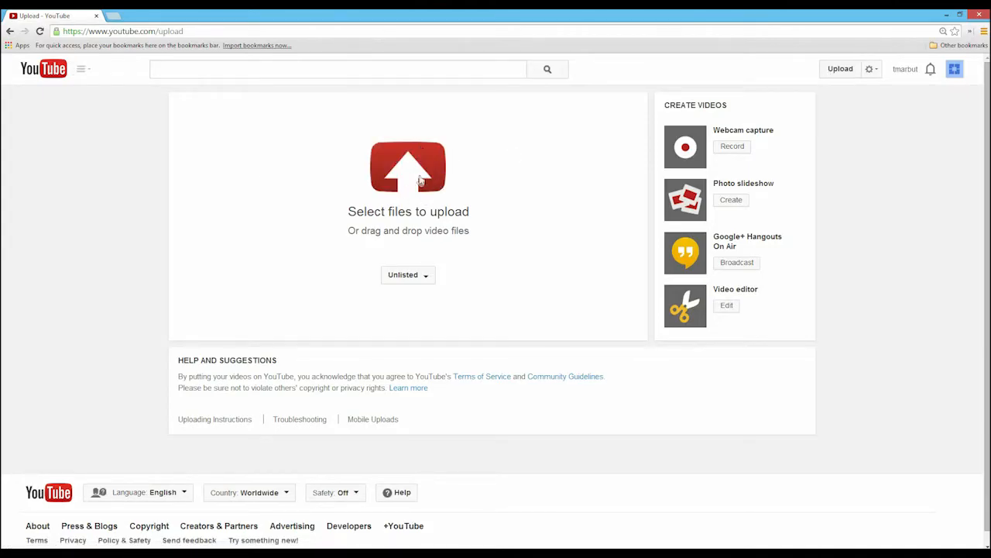
click(421, 180)
double_click(123, 181)
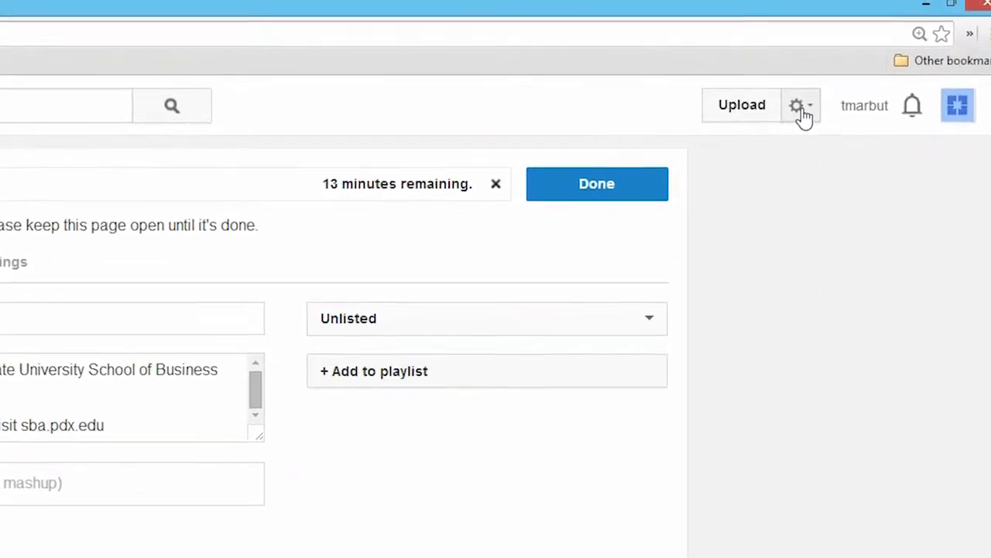
Step: Open the uploaded transcode output1 video by way of the Video Manager and pause its playback
click(802, 110)
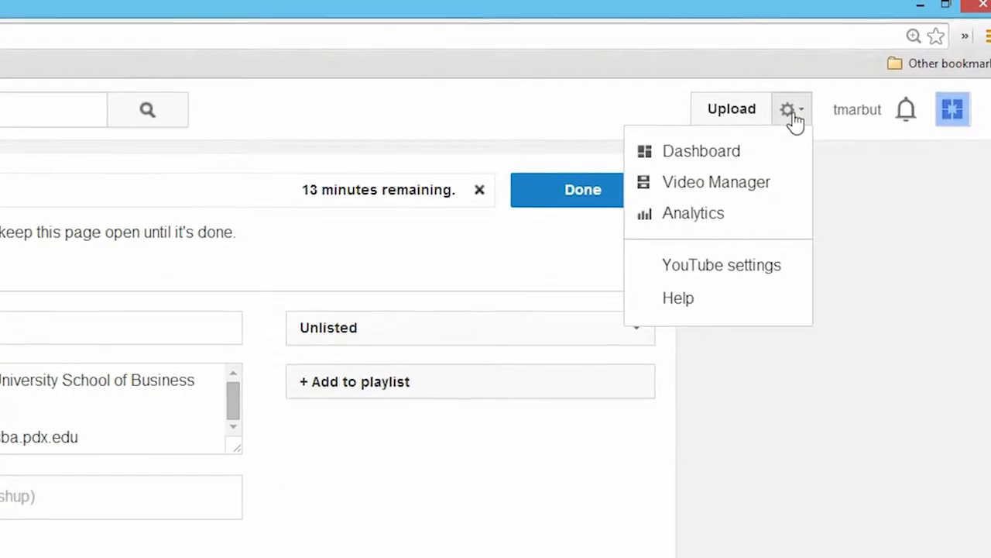
click(780, 175)
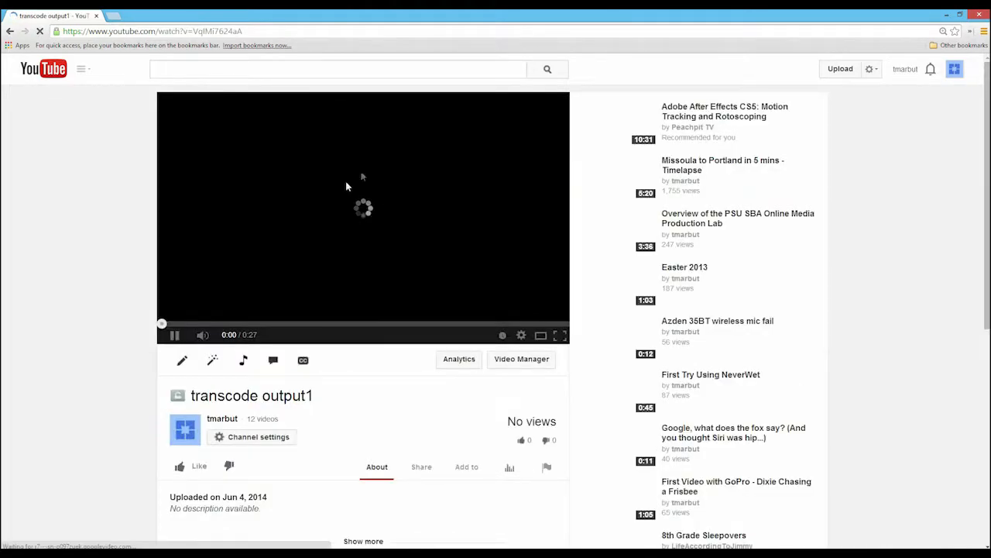
click(170, 335)
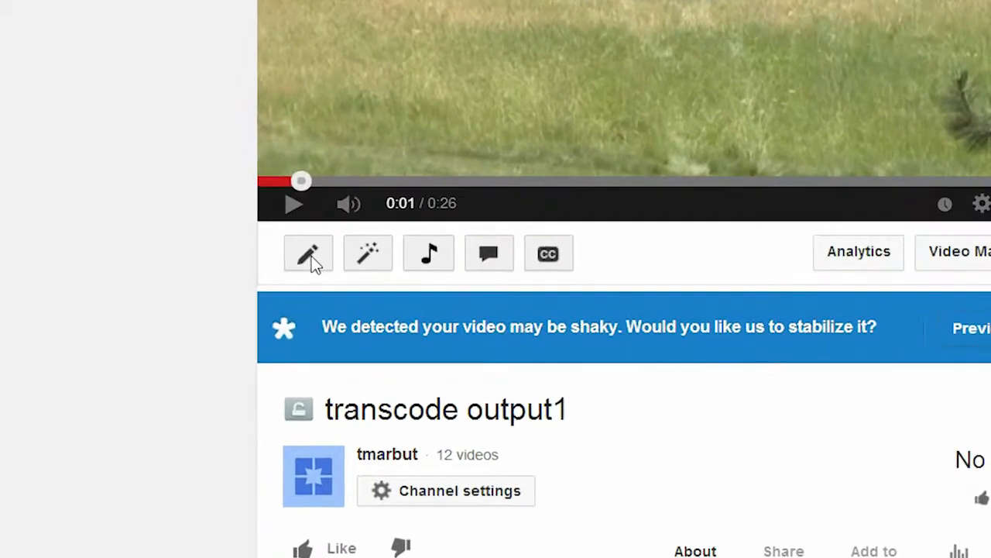
Step: Open the enhancements for transcode output1 and continue from there to the YouTube Video Editor
click(232, 321)
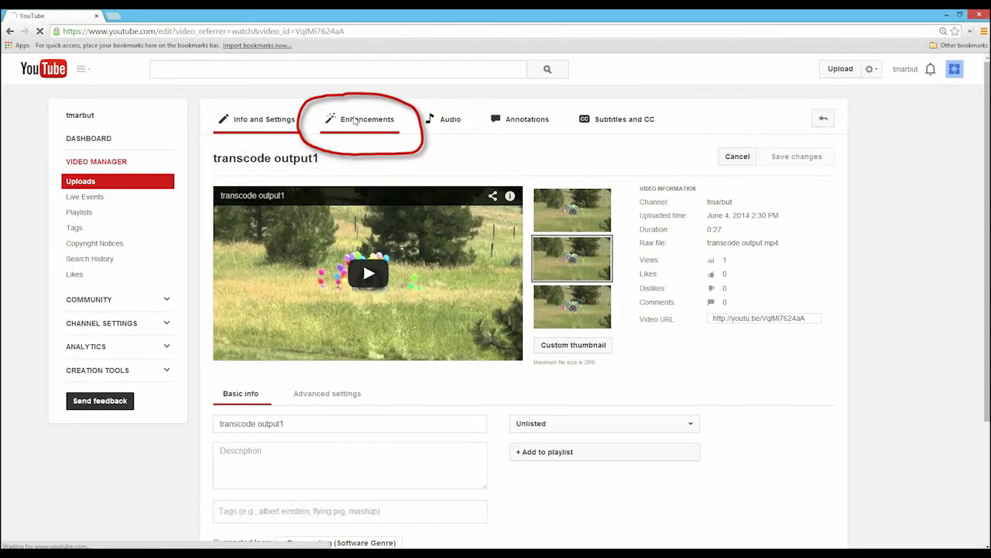
click(227, 400)
click(227, 400)
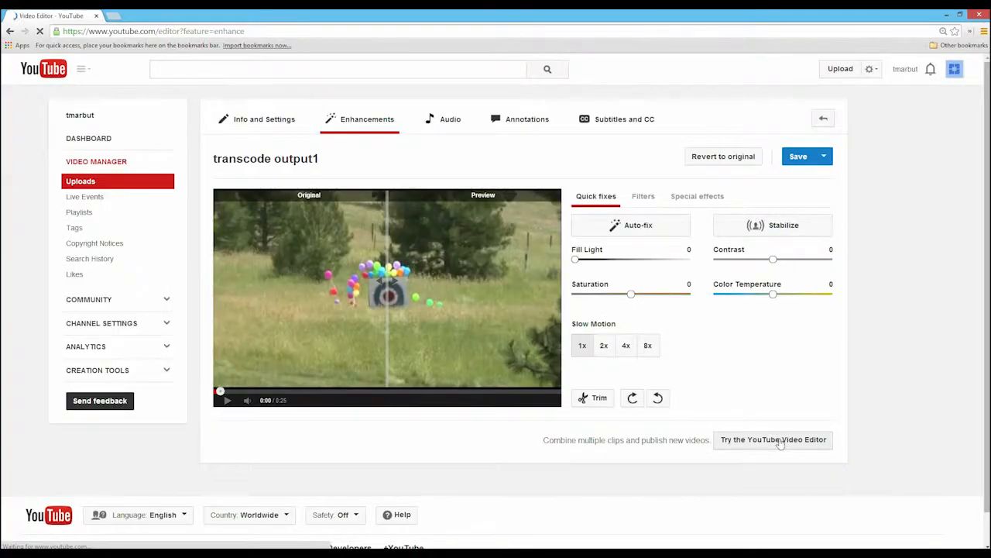
click(642, 359)
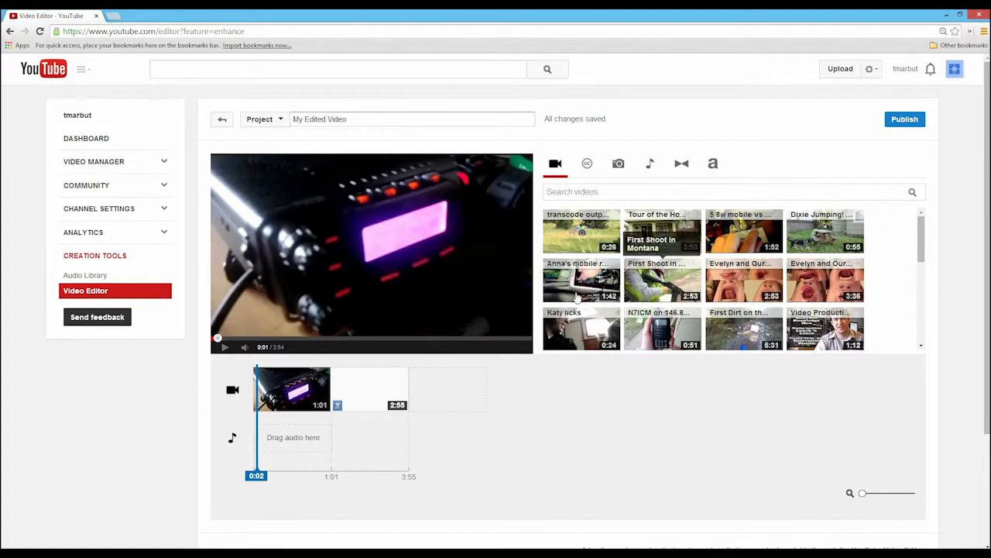
Step: Add the transcode output clip to the end of the video timeline and deselect it
drag(581, 230, 447, 389)
click(448, 390)
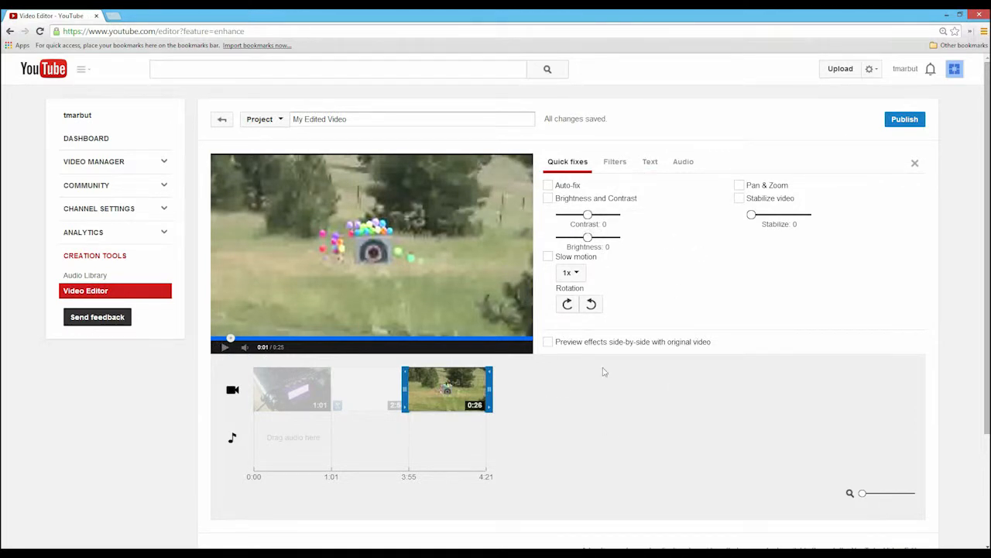
click(604, 371)
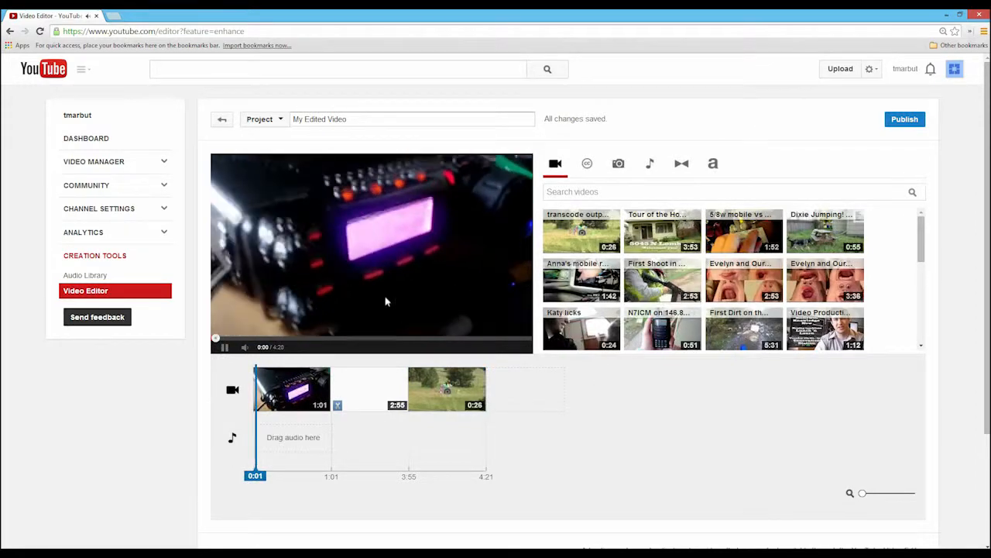
Step: Append the 0:24 clip after the balloon target clip on the timeline and publish My Edited Video
drag(581, 329, 511, 386)
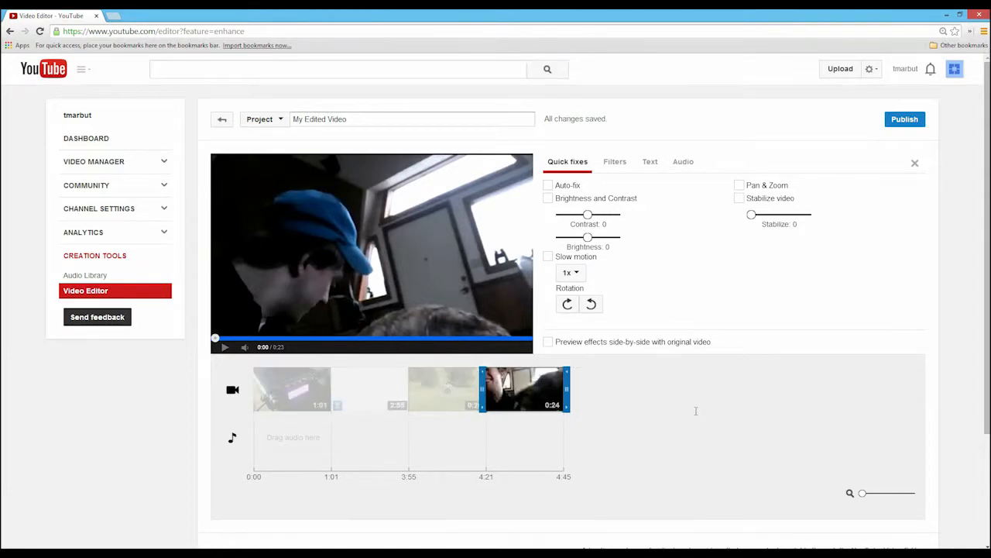
click(731, 404)
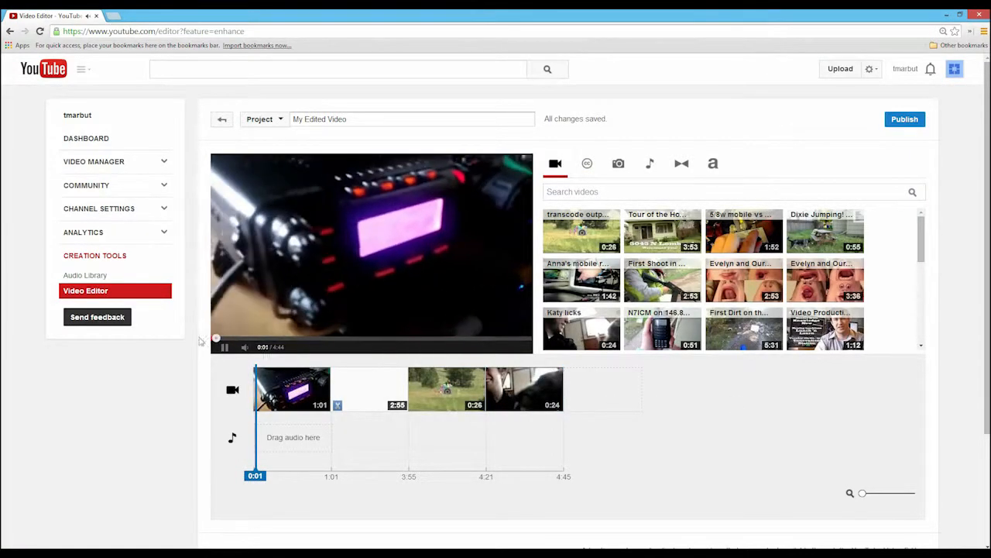
click(224, 348)
click(917, 122)
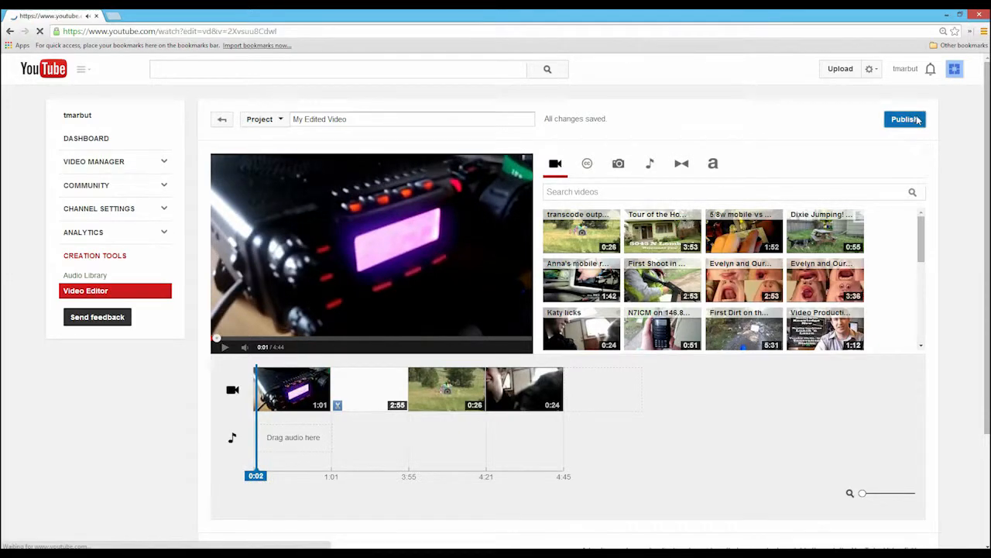